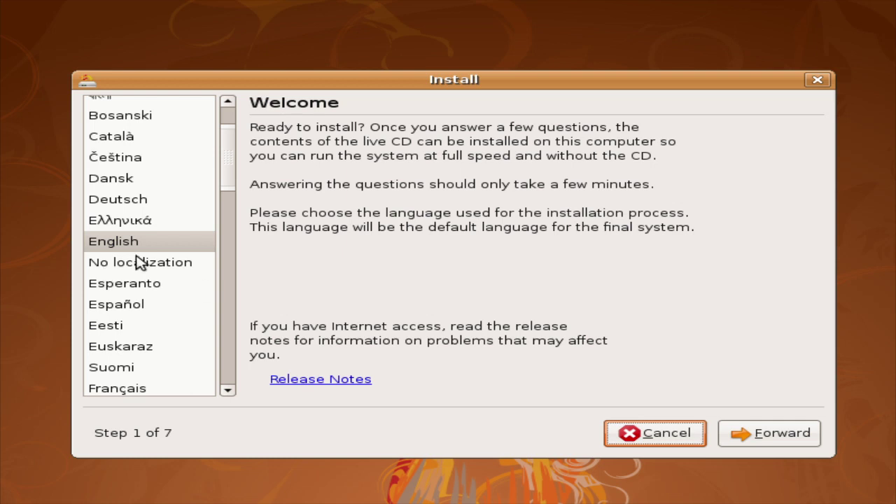
Accept the language and set the location to Berlin, Germany (CEST, GMT+2:00).
{"action": "mouse_move", "coordinate": [222, 172]}
{"action": "left_mouse_down"}
{"action": "mouse_move", "coordinate": [230, 162]}
{"action": "mouse_move", "coordinate": [230, 171]}
{"action": "left_mouse_up"}
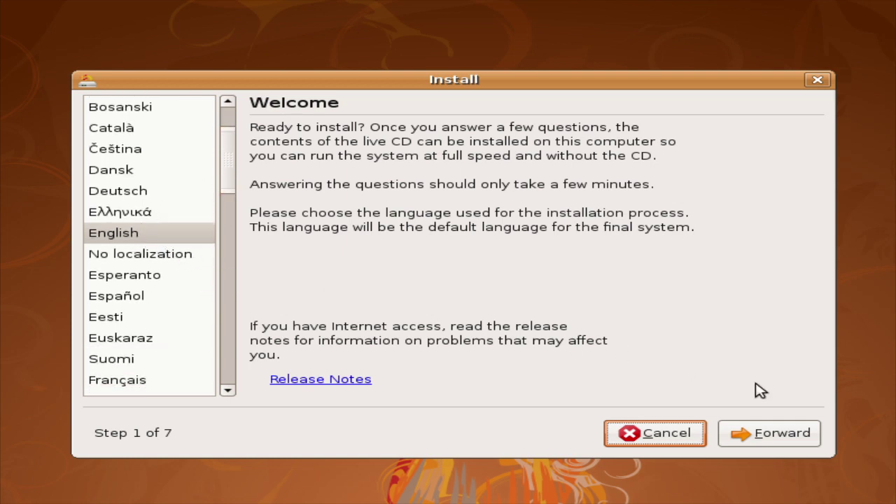
{"action": "left_click", "coordinate": [766, 437]}
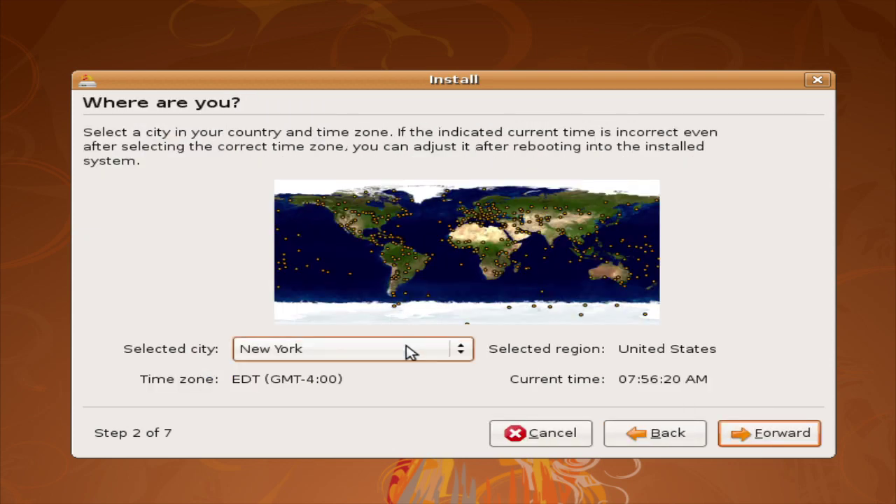
{"action": "left_click", "coordinate": [411, 351]}
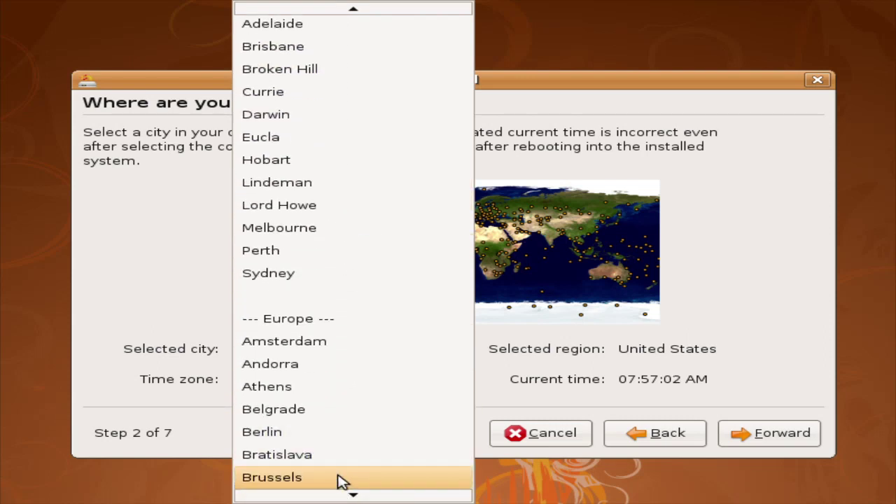
{"action": "left_click", "coordinate": [331, 390]}
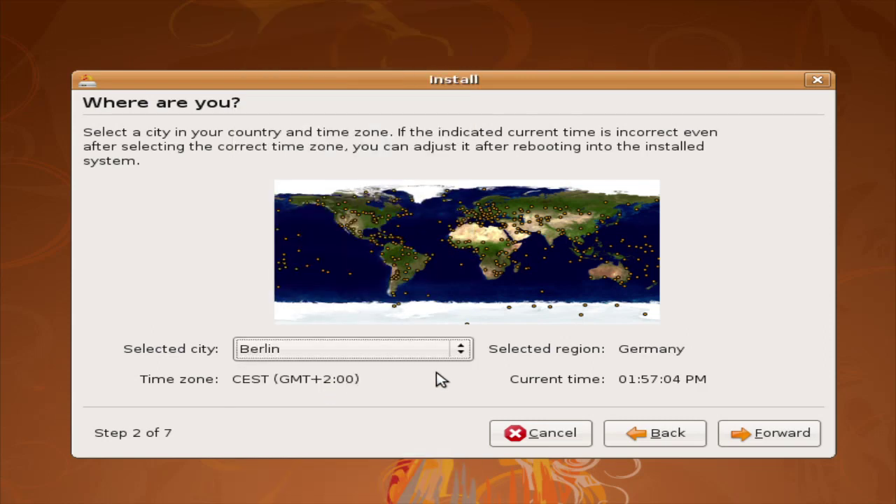
{"action": "left_click", "coordinate": [750, 436]}
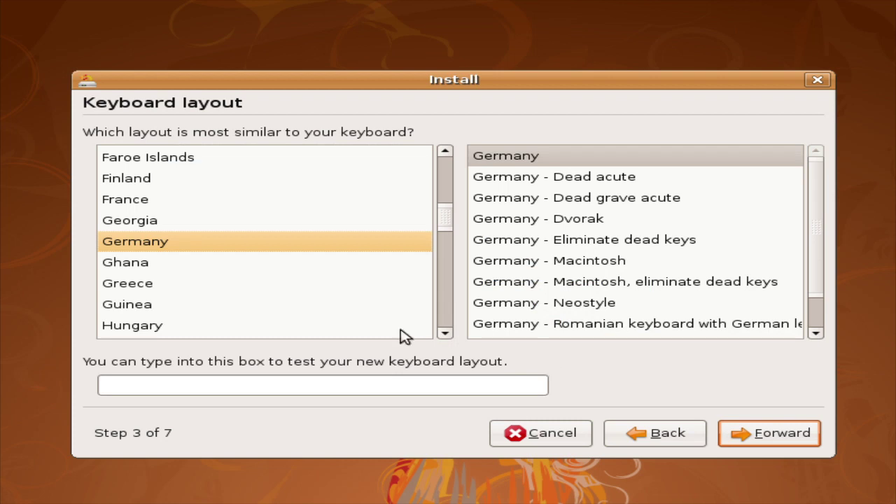
Test the German layout with 'öäüzy', then accept guided partitioning of the entire disk.
{"action": "left_click", "coordinate": [423, 389]}
{"action": "type", "text": "öäüzy"}
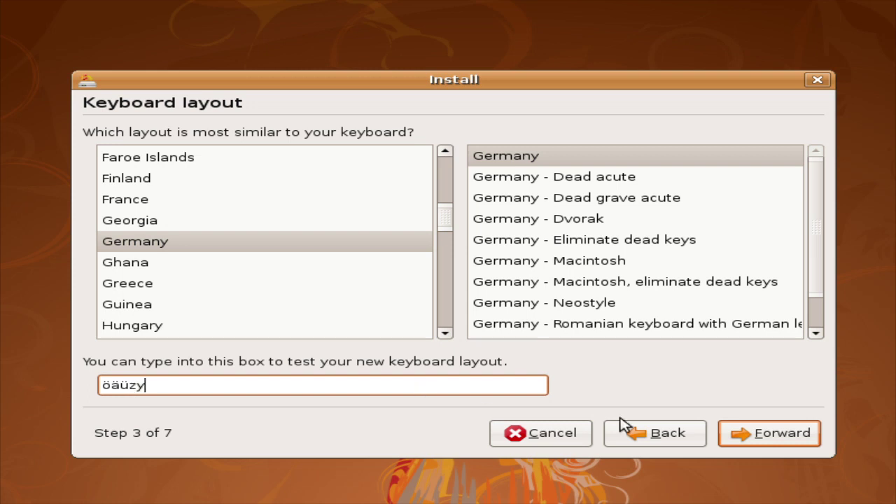
{"action": "left_click", "coordinate": [782, 432]}
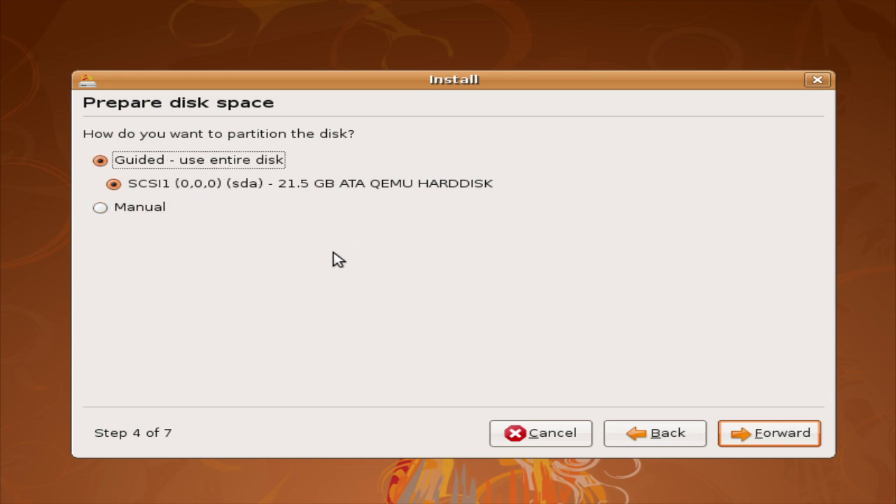
{"action": "left_click", "coordinate": [770, 435]}
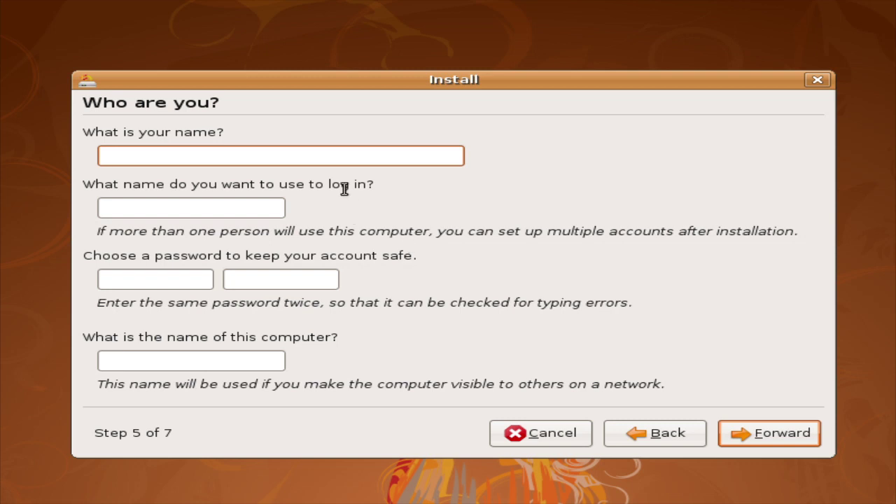
Enter the user's full name and the account password twice, then continue.
{"action": "type", "text": "Nicolas"}
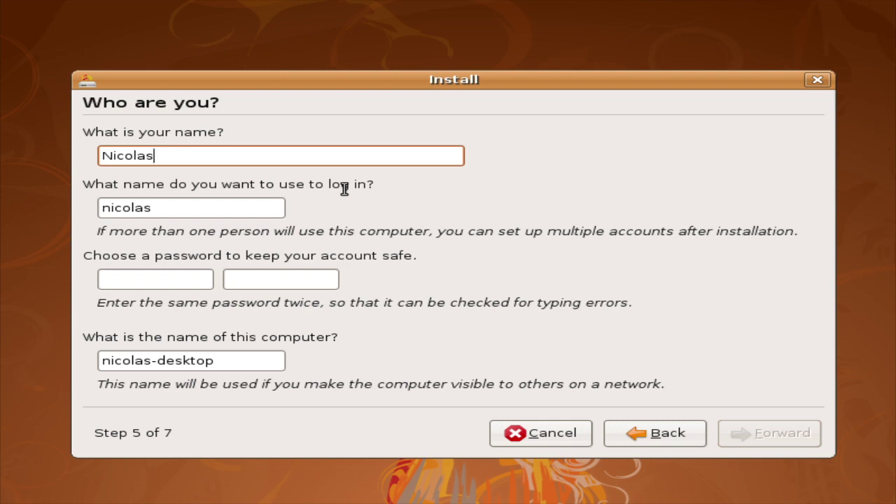
{"action": "type", "text": " Luci"}
{"action": "key", "text": "BackSpace"}
{"action": "key", "text": "BackSpace"}
{"action": "key", "text": "BackSpace"}
{"action": "key", "text": "BackSpace"}
{"action": "key", "text": "BackSpace"}
{"action": "left_click", "coordinate": [205, 279]}
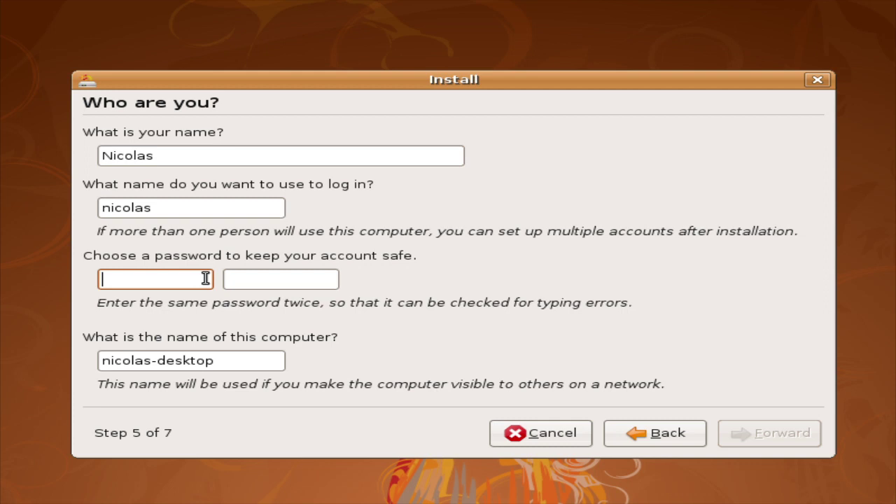
{"action": "type", "text": "****"}
{"action": "key", "text": "Tab"}
{"action": "type", "text": "****"}
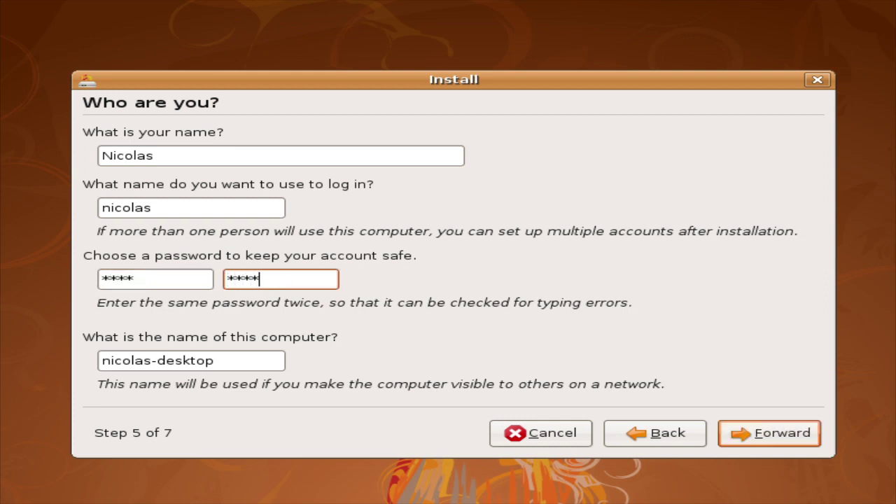
{"action": "key", "text": "Return"}
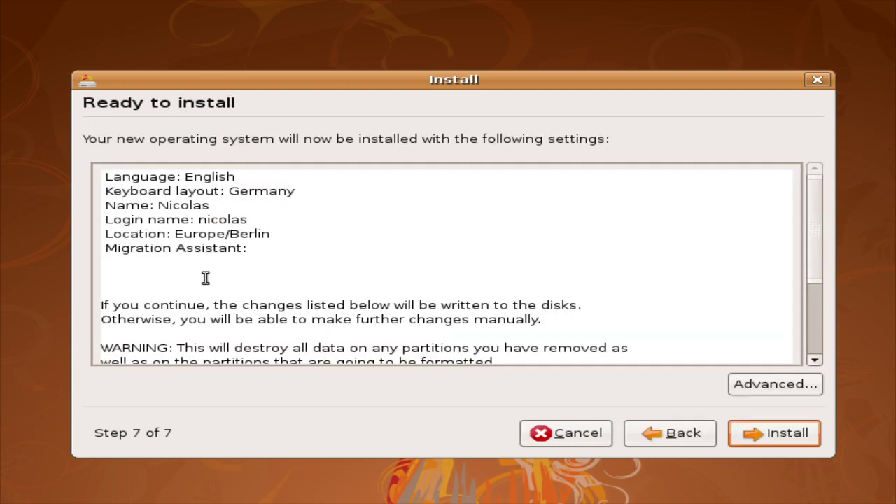
Start the installation and, once it completes, restart into the new system.
{"action": "left_click_drag", "start_coordinate": [815, 273], "coordinate": [838, 257]}
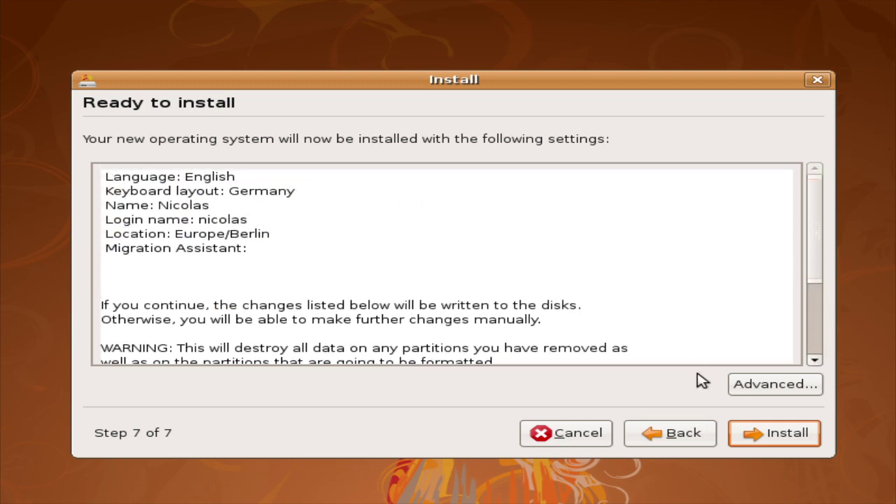
{"action": "left_click", "coordinate": [803, 434]}
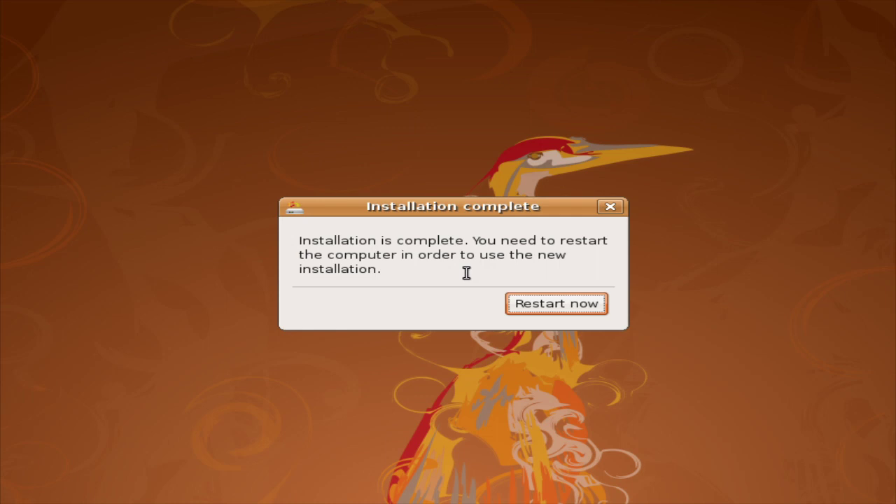
{"action": "left_click", "coordinate": [544, 307]}
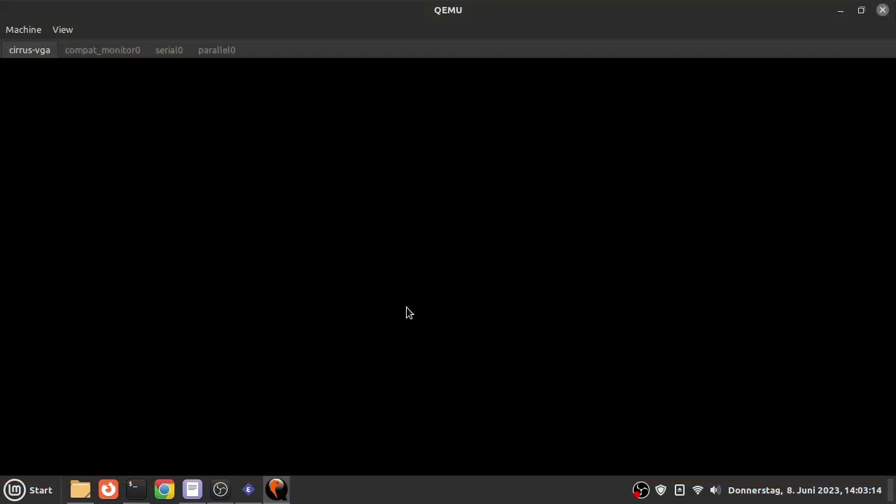
Capture the mouse in the VM display, then release it with Ctrl+Alt+G.
{"action": "left_click", "coordinate": [406, 307]}
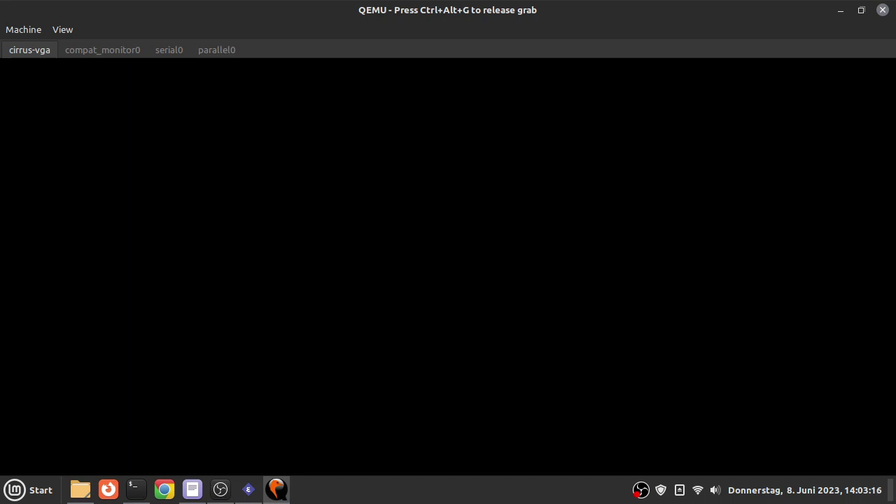
{"action": "key", "text": "ctrl+alt+g"}
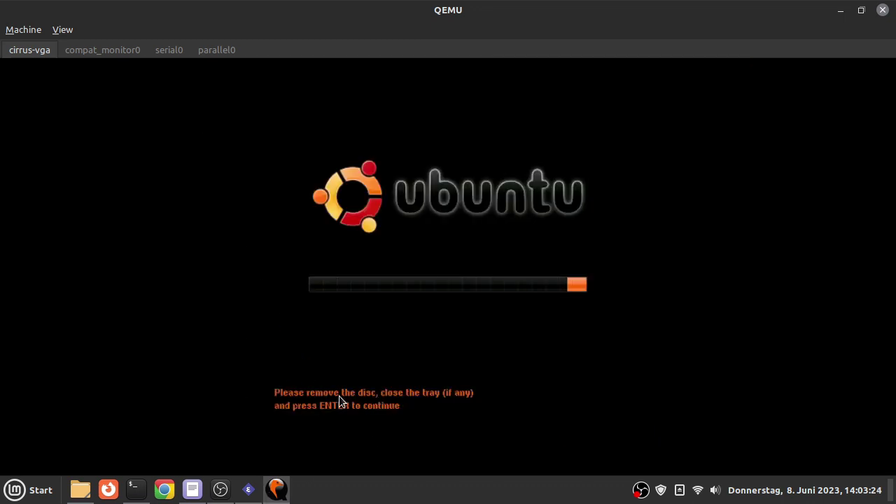
In the QEMU monitor, list the block devices with 'info block'.
{"action": "left_click", "coordinate": [86, 50]}
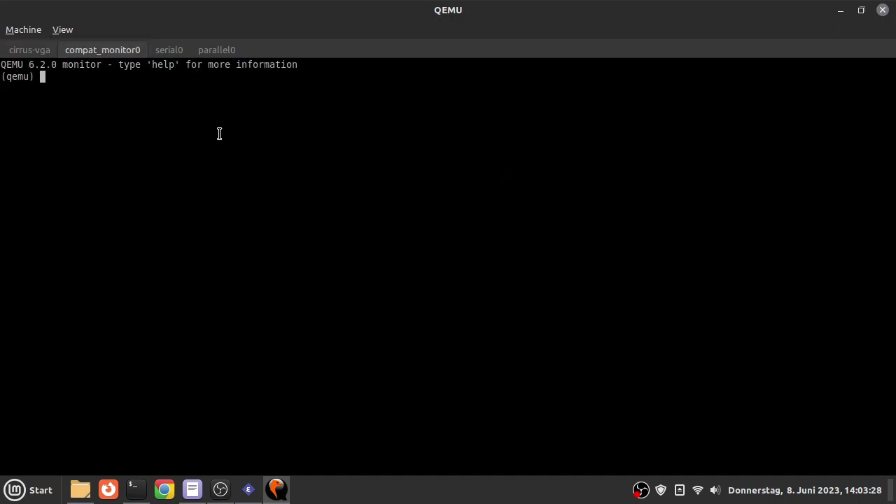
{"action": "left_click", "coordinate": [53, 27]}
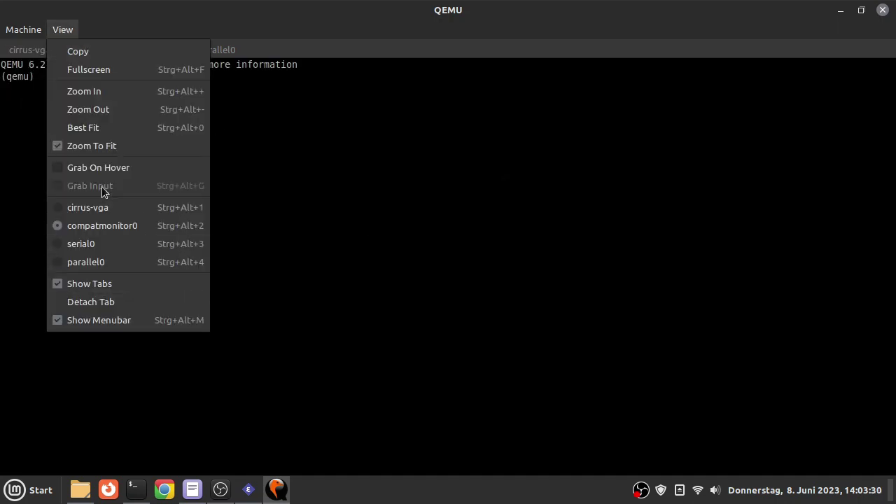
{"action": "left_click", "coordinate": [215, 24]}
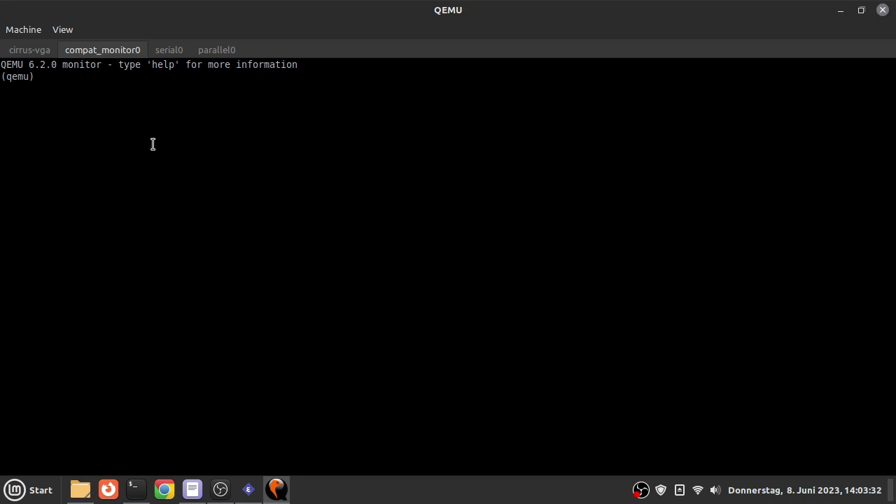
{"action": "type", "text": "info block"}
{"action": "key", "text": "Return"}
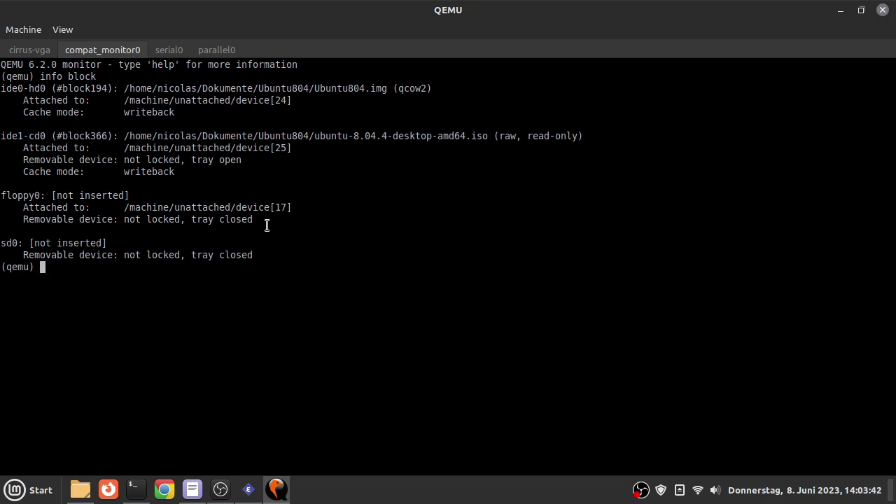
Eject the install CD with 'eject ide1-cd0' and return to the guest display.
{"action": "type", "text": "eject ide1-cd0"}
{"action": "key", "text": "Return"}
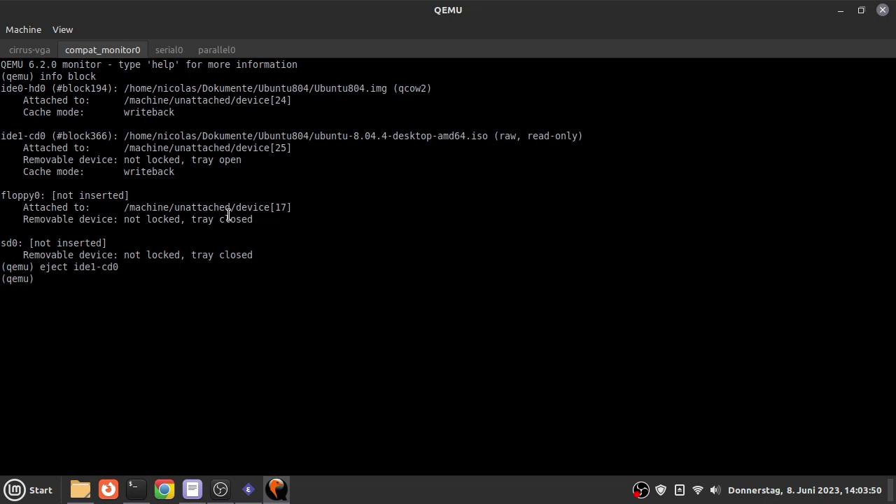
{"action": "left_click", "coordinate": [42, 52]}
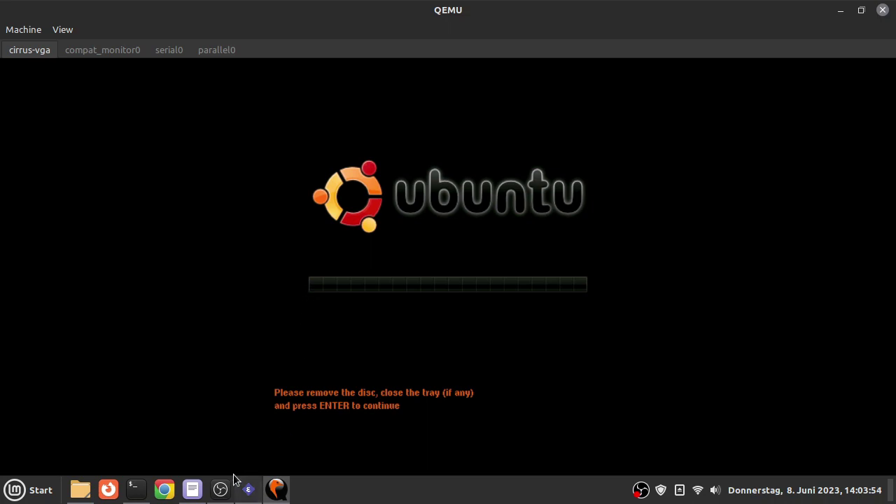
Continue past the remove-disc prompt so the system boots from the hard disk.
{"action": "key", "text": "Return"}
{"action": "left_click", "coordinate": [199, 489]}
{"action": "left_click", "coordinate": [205, 488]}
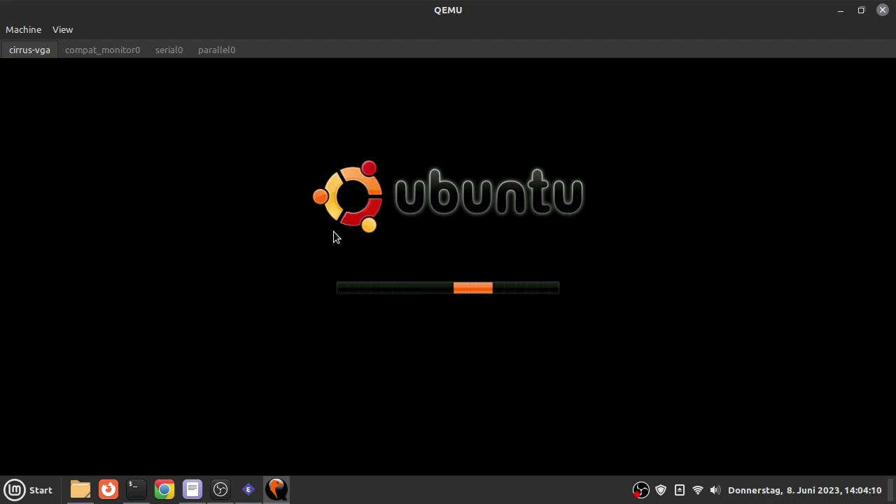
Switch the VM to full screen with Ctrl+Alt+F while Ubuntu boots to login.
{"action": "key", "text": "ctrl+alt+f"}
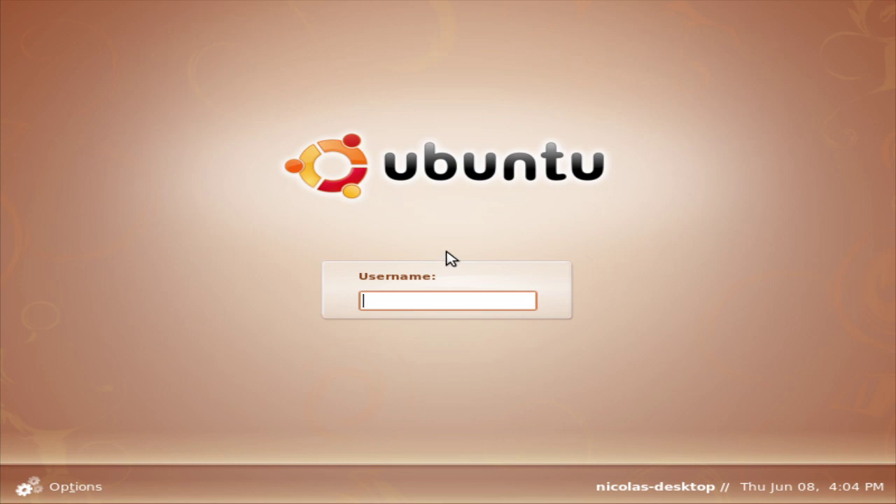
Log in to GNOME with the user's username and password.
{"action": "type", "text": "nicolas"}
{"action": "key", "text": "Return"}
{"action": "type", "text": "****"}
{"action": "key", "text": "Return"}
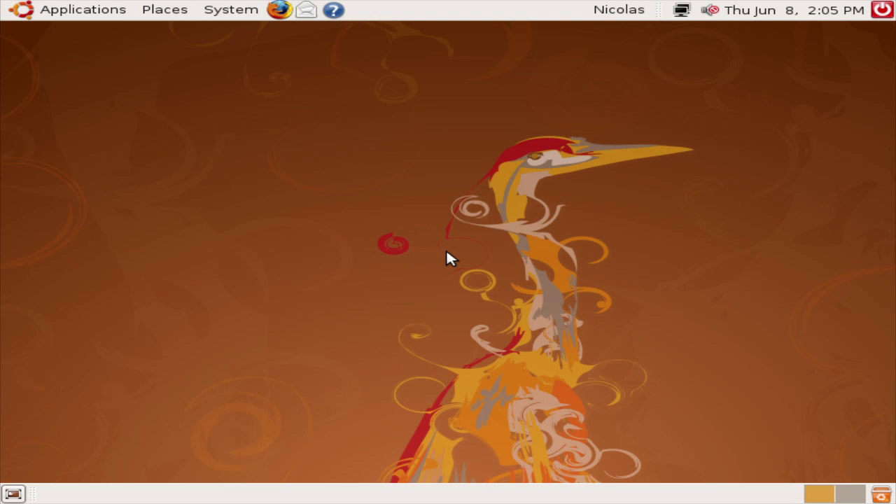
Browse a few Applications submenus, then close the menu.
{"action": "left_click", "coordinate": [100, 18]}
{"action": "mouse_move", "coordinate": [170, 159]}
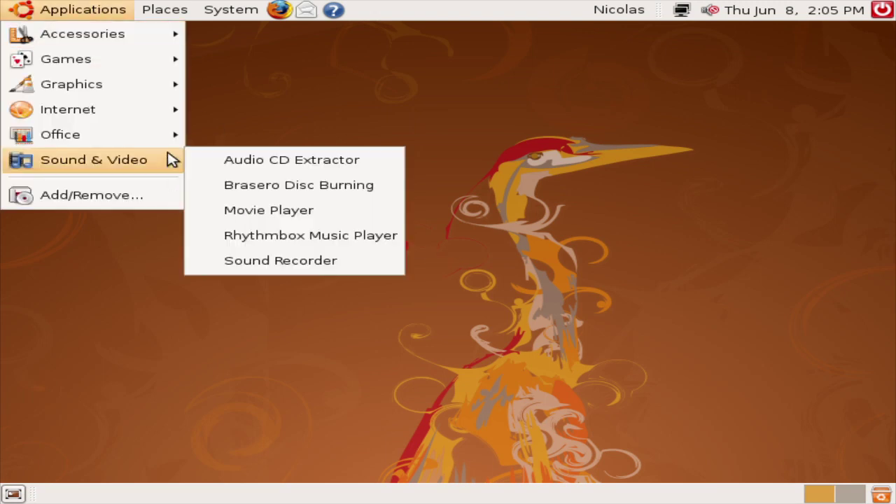
{"action": "left_click", "coordinate": [259, 257]}
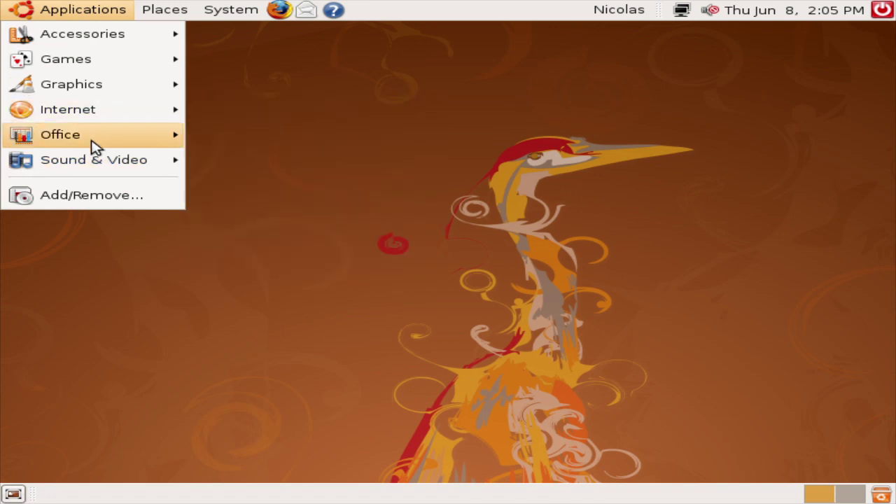
{"action": "mouse_move", "coordinate": [96, 119]}
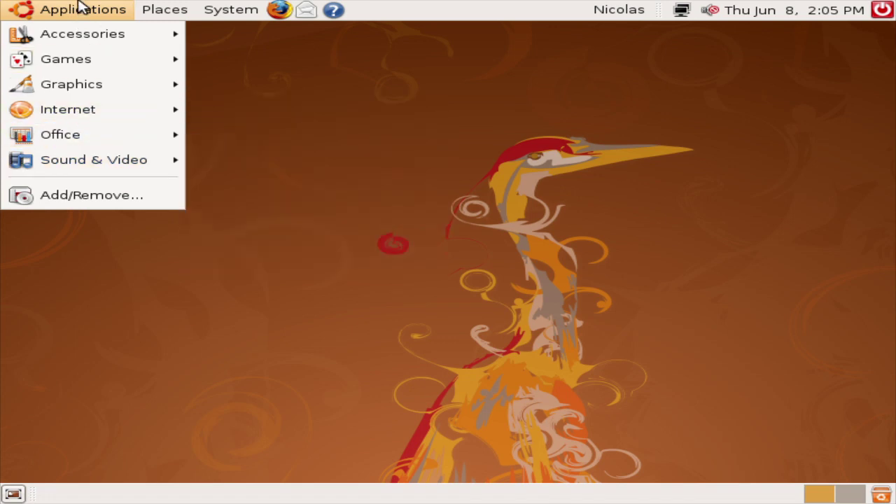
{"action": "left_click", "coordinate": [79, 5]}
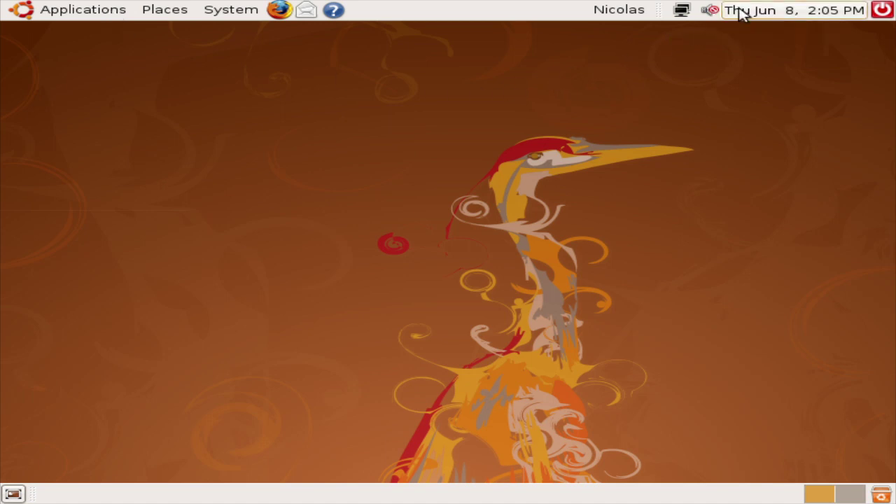
Reopen Applications and browse through Sound & Video, Office, Internet and Graphics to Games.
{"action": "left_click", "coordinate": [65, 10]}
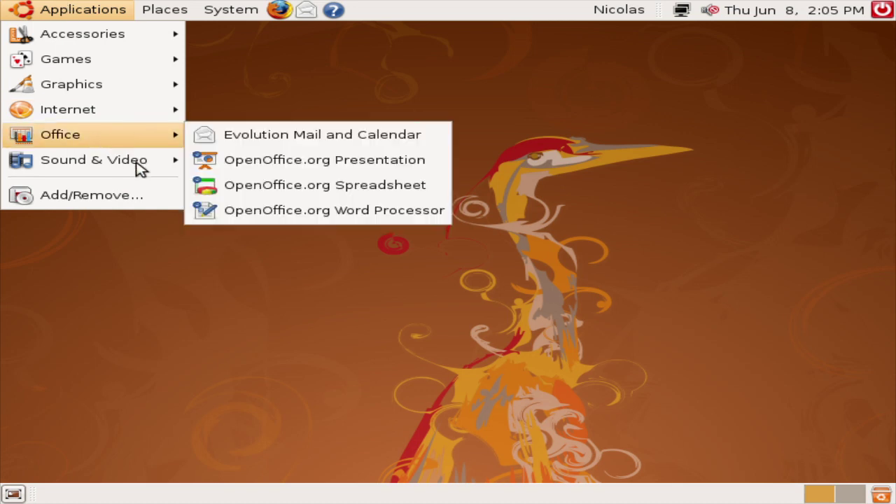
{"action": "mouse_move", "coordinate": [137, 161]}
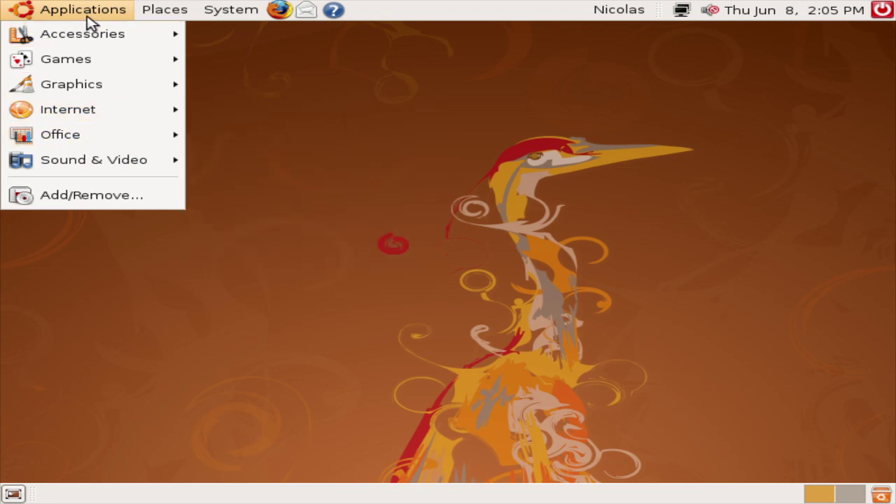
{"action": "mouse_move", "coordinate": [249, 19]}
{"action": "mouse_move", "coordinate": [66, 14]}
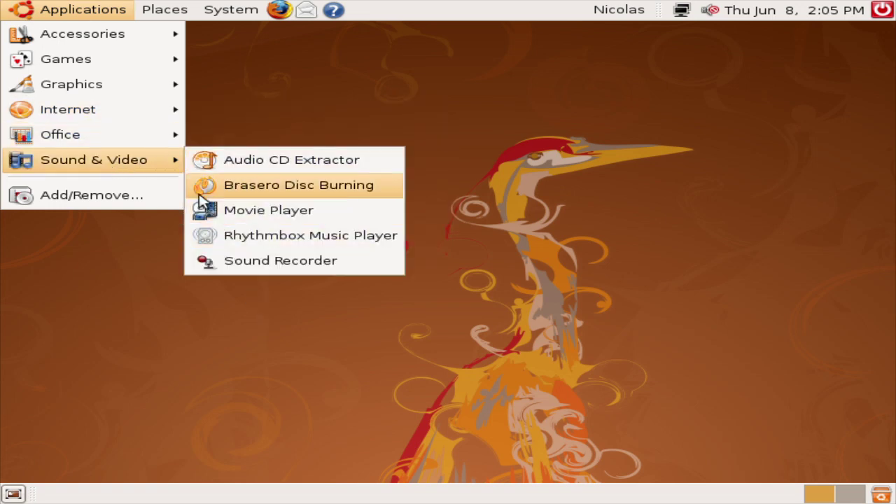
{"action": "mouse_move", "coordinate": [152, 98]}
{"action": "mouse_move", "coordinate": [145, 70]}
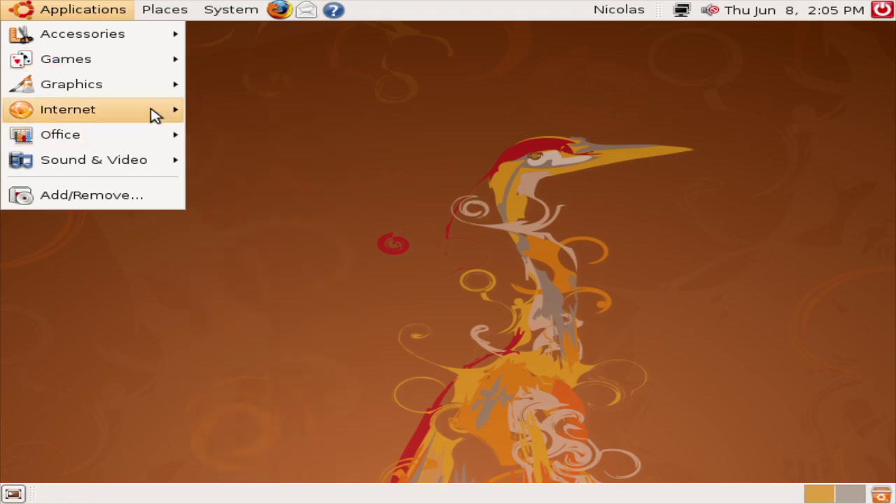
{"action": "mouse_move", "coordinate": [107, 70]}
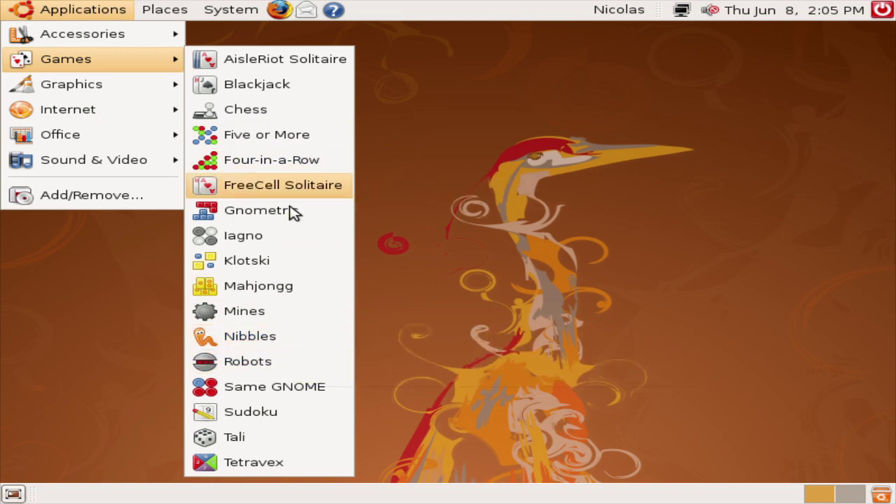
Launch AisleRiot Klondike maximized, move the aces of hearts and clubs to foundations for a score of 12, then close it.
{"action": "left_click", "coordinate": [301, 61]}
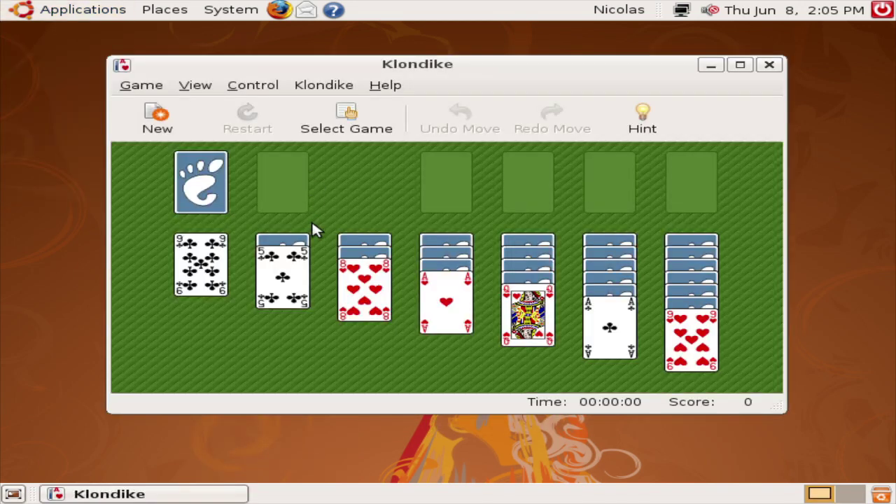
{"action": "double_click", "coordinate": [425, 67]}
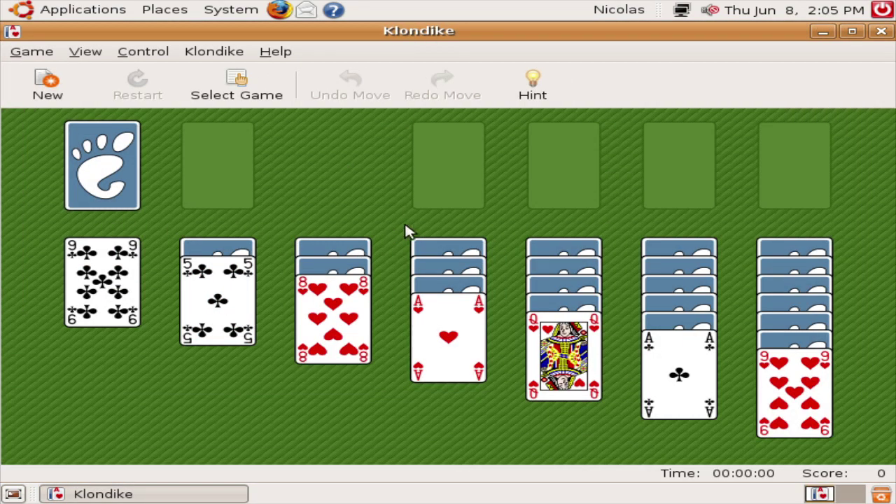
{"action": "double_click", "coordinate": [449, 311]}
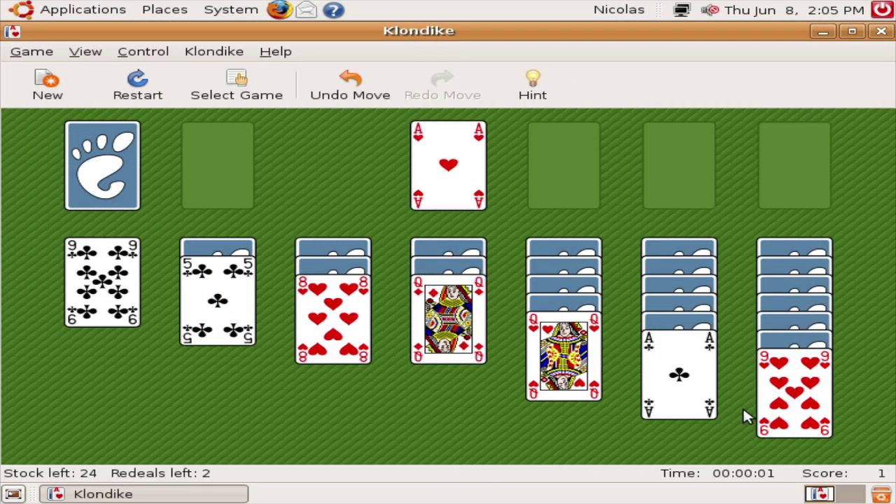
{"action": "double_click", "coordinate": [685, 381]}
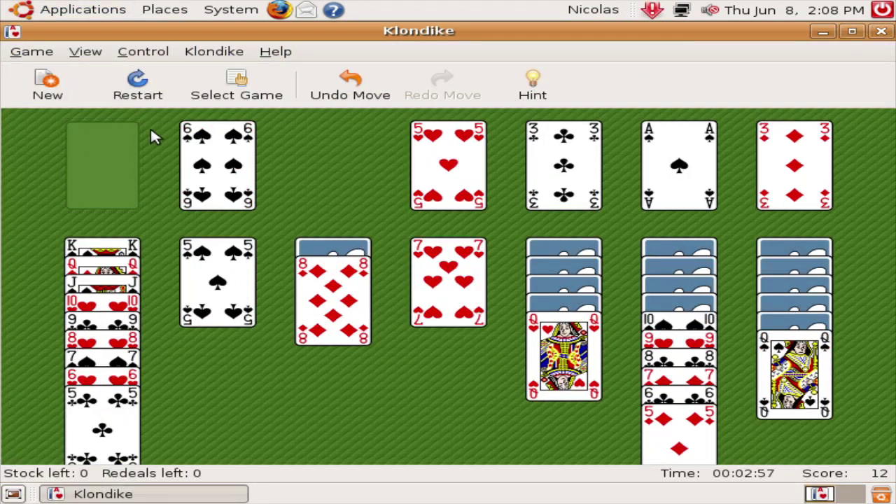
{"action": "left_click", "coordinate": [881, 31]}
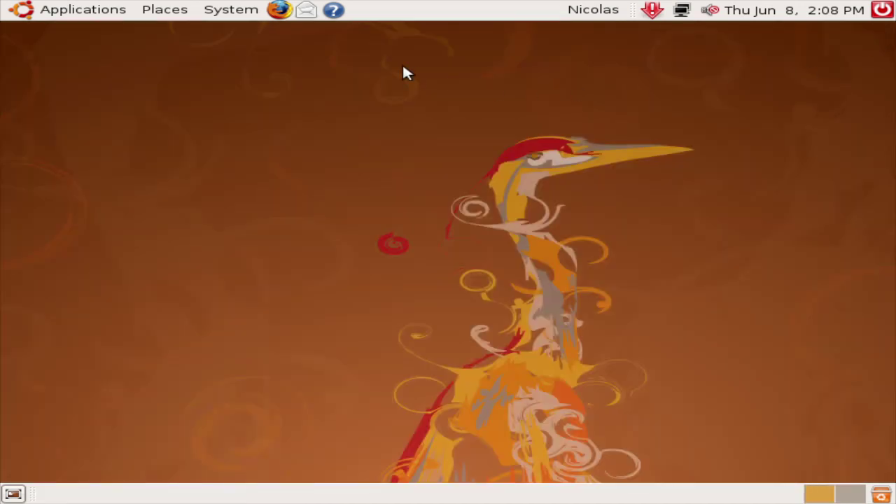
{"action": "left_click", "coordinate": [652, 14]}
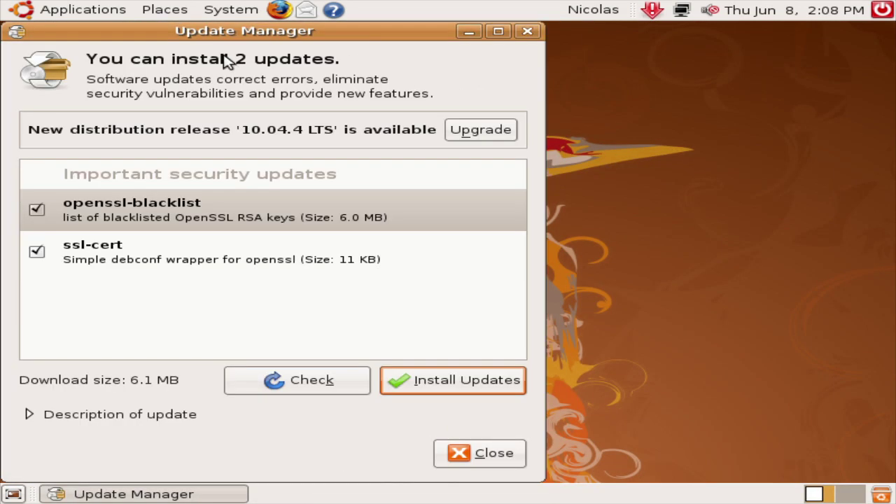
{"action": "left_click_drag", "start_coordinate": [337, 41], "coordinate": [405, 43]}
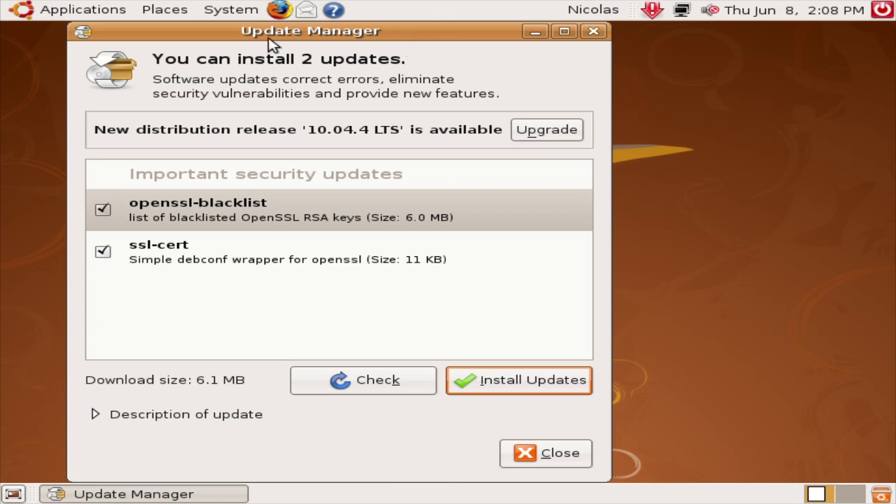
{"action": "left_click_drag", "start_coordinate": [204, 31], "coordinate": [204, 100]}
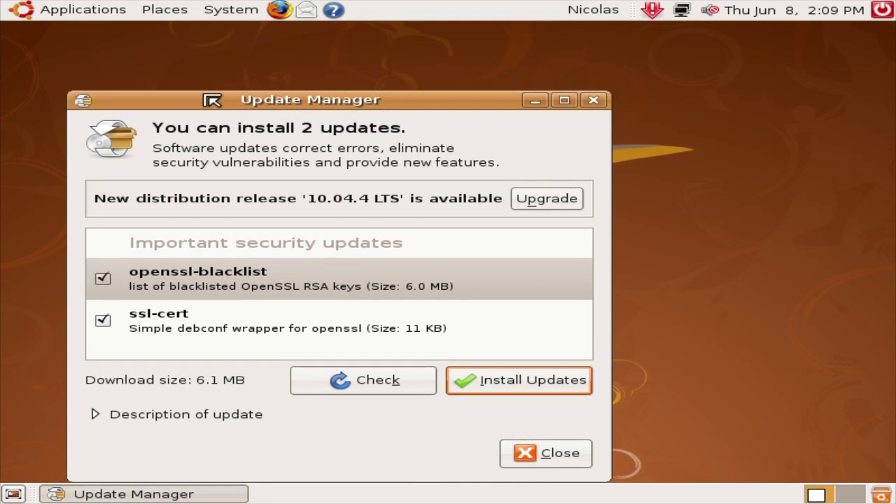
{"action": "left_click_drag", "start_coordinate": [348, 103], "coordinate": [384, 79]}
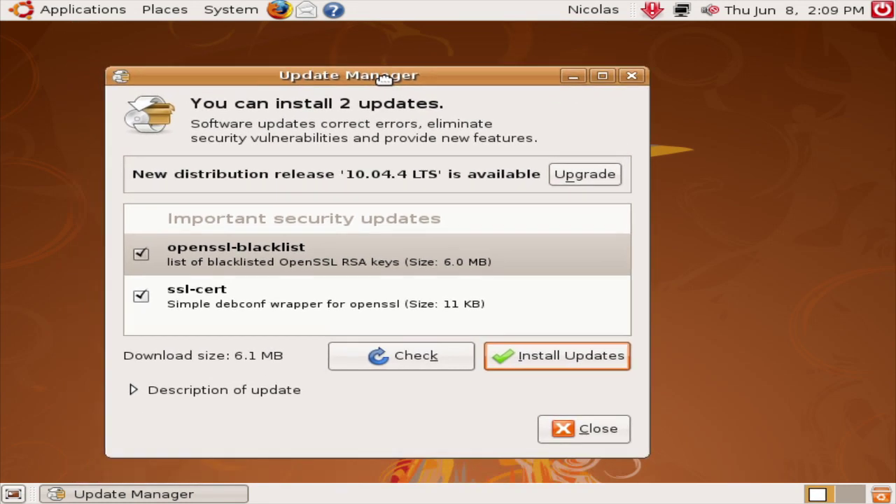
{"action": "left_click", "coordinate": [631, 75]}
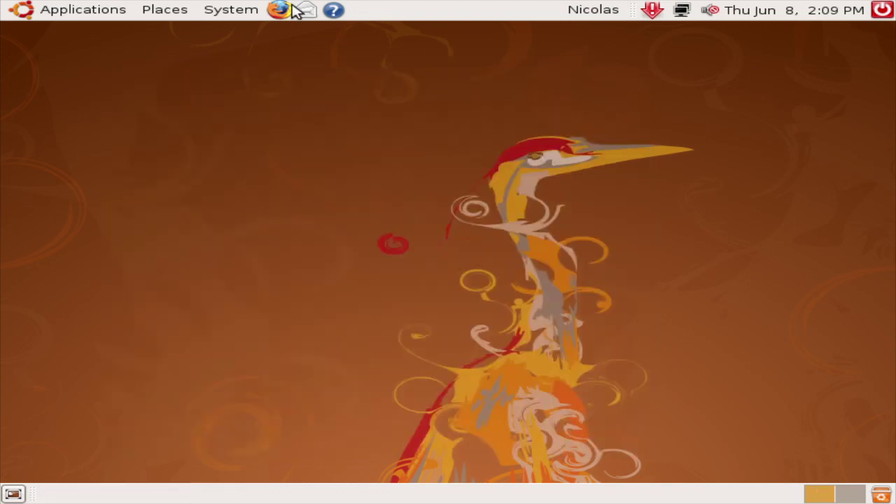
{"action": "left_click", "coordinate": [223, 9]}
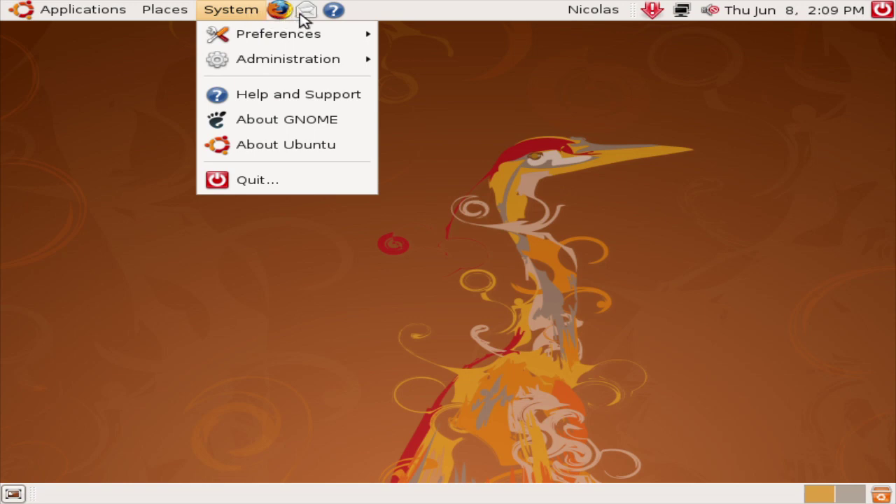
{"action": "left_click", "coordinate": [86, 9]}
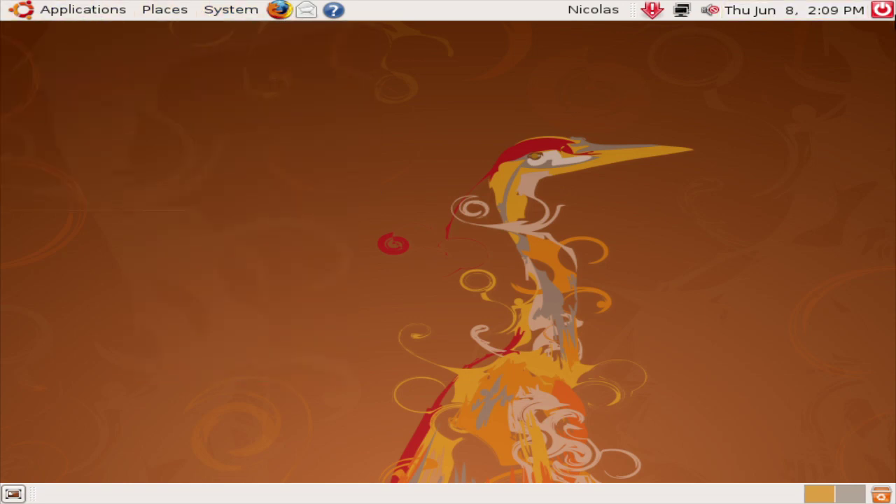